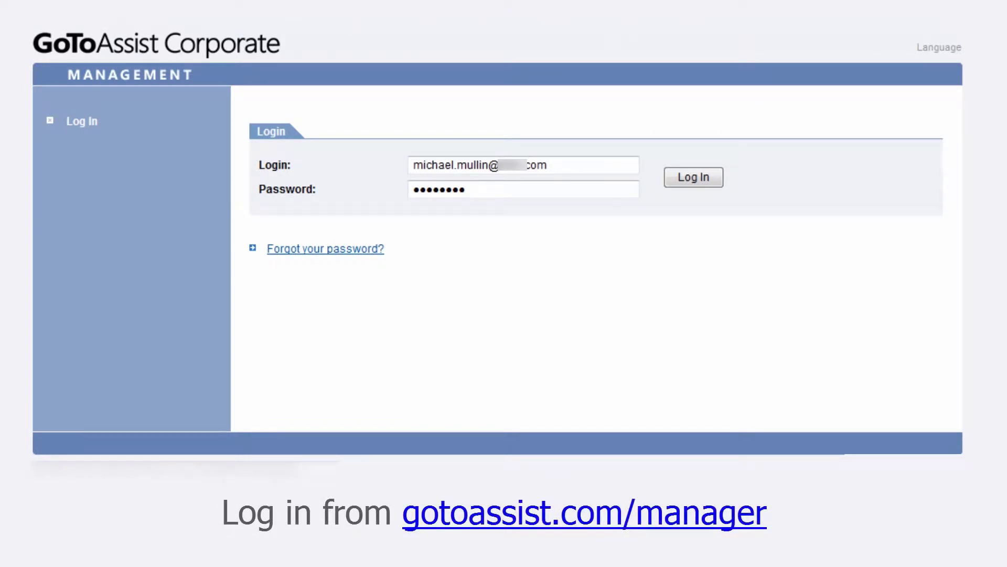
Sign in to the Management Center with the manager account's login and password
{"action": "left_click", "coordinate": [674, 177]}
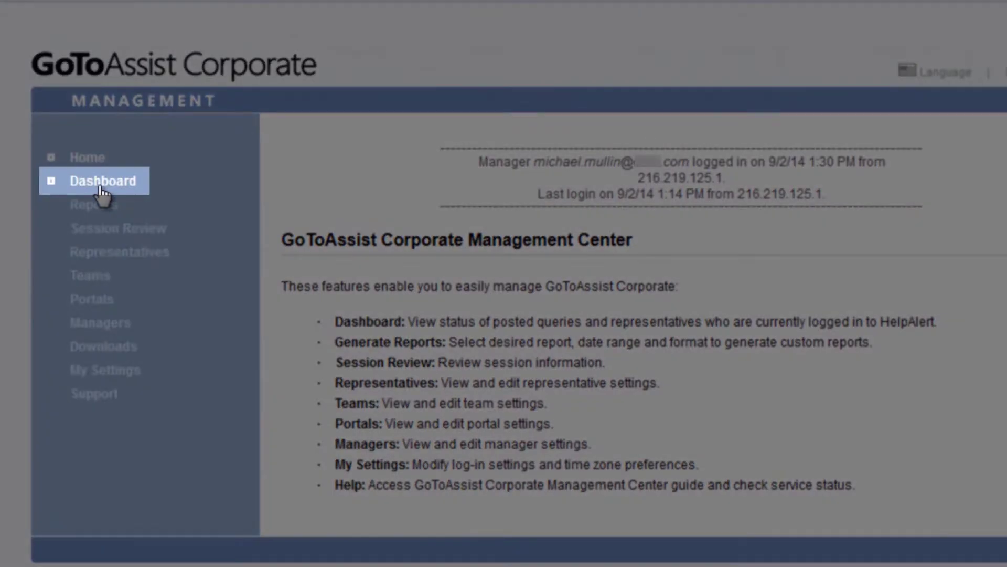
{"action": "left_click", "coordinate": [103, 181]}
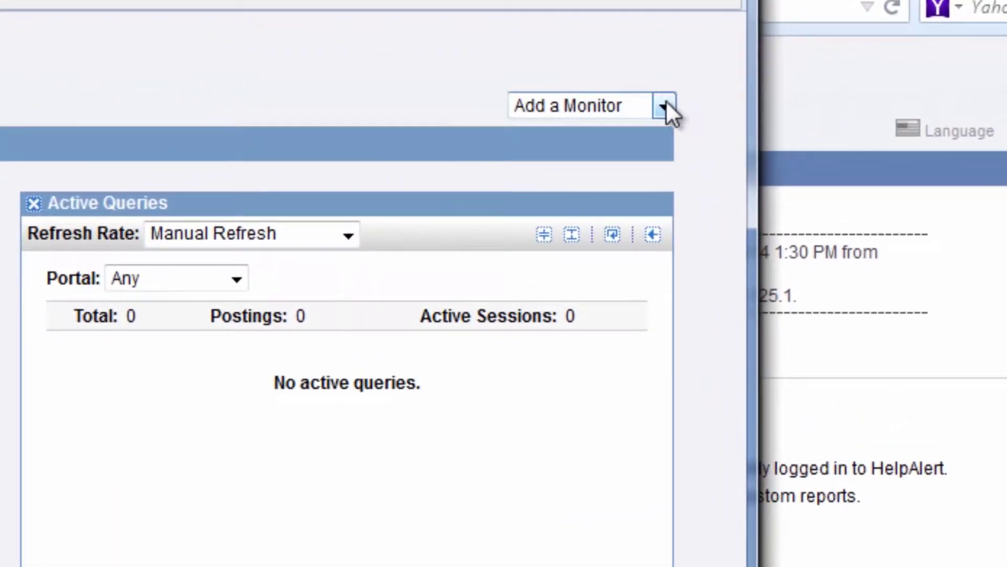
{"action": "left_click", "coordinate": [665, 108]}
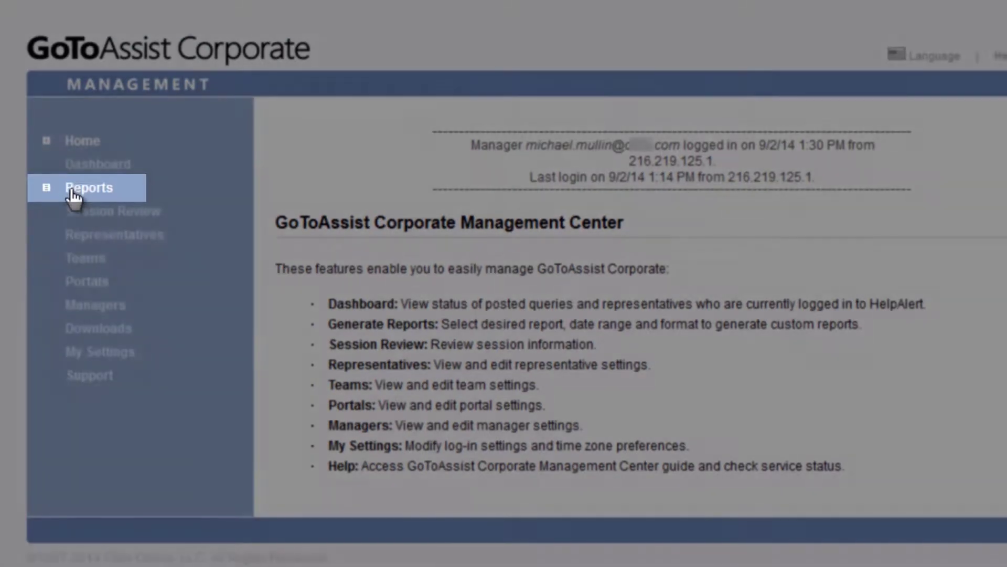
Create a Snapshot Summary 'Monthly Report' for MullinAssist, last full month, XLSX, emailed on schedule
{"action": "left_click", "coordinate": [75, 190]}
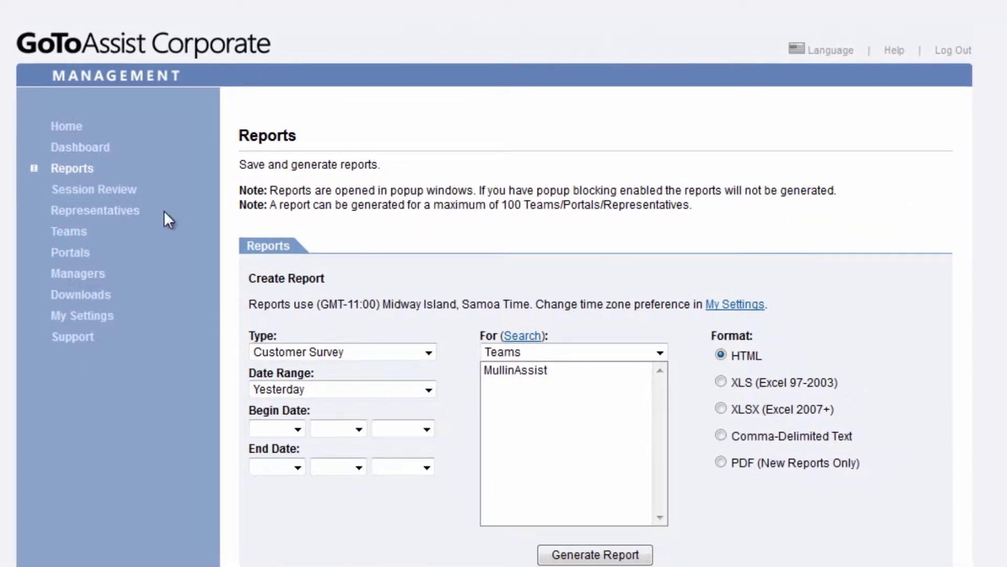
{"action": "left_click", "coordinate": [428, 354]}
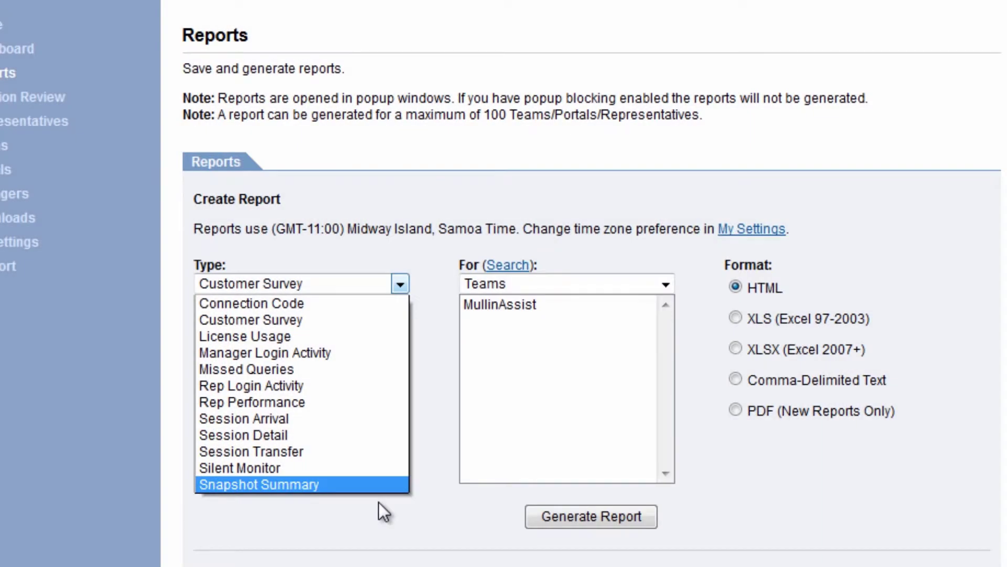
{"action": "left_click", "coordinate": [379, 502]}
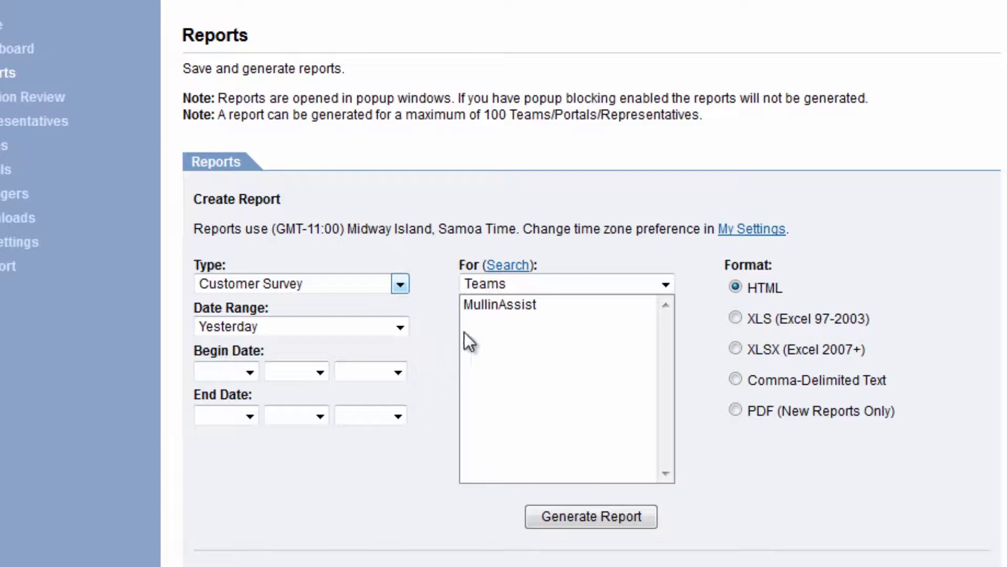
{"action": "left_click", "coordinate": [474, 305]}
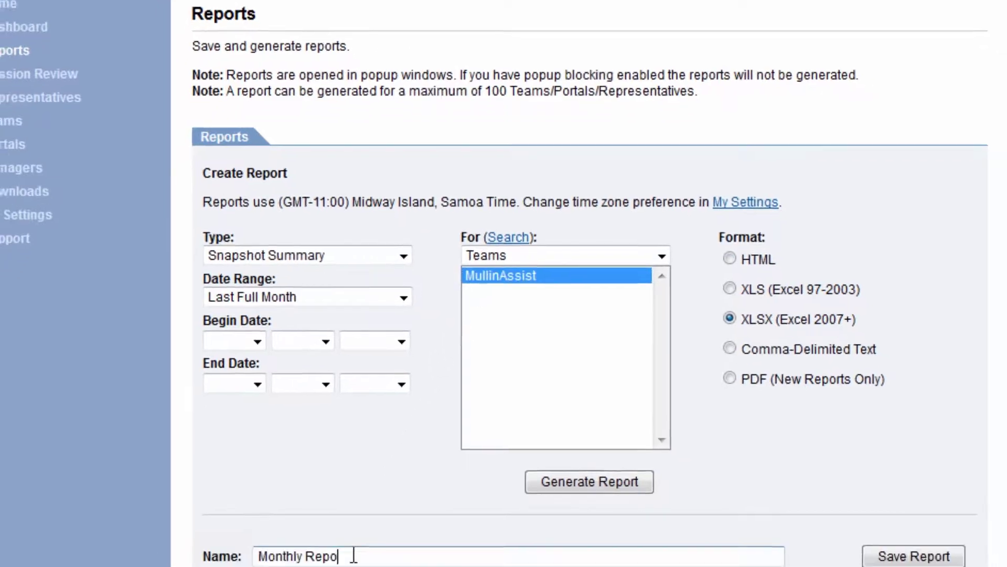
{"action": "type", "text": "rt"}
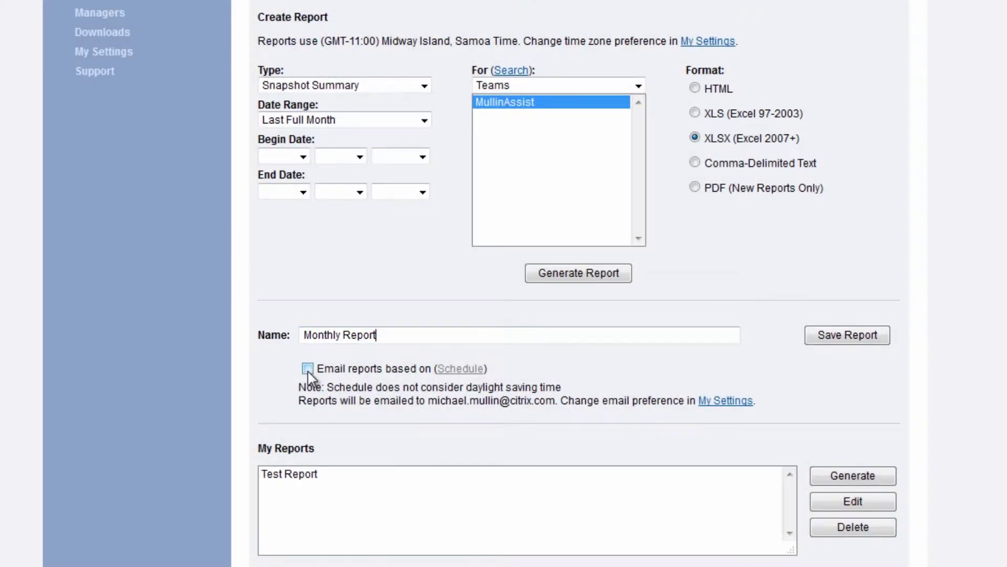
{"action": "left_click", "coordinate": [308, 368]}
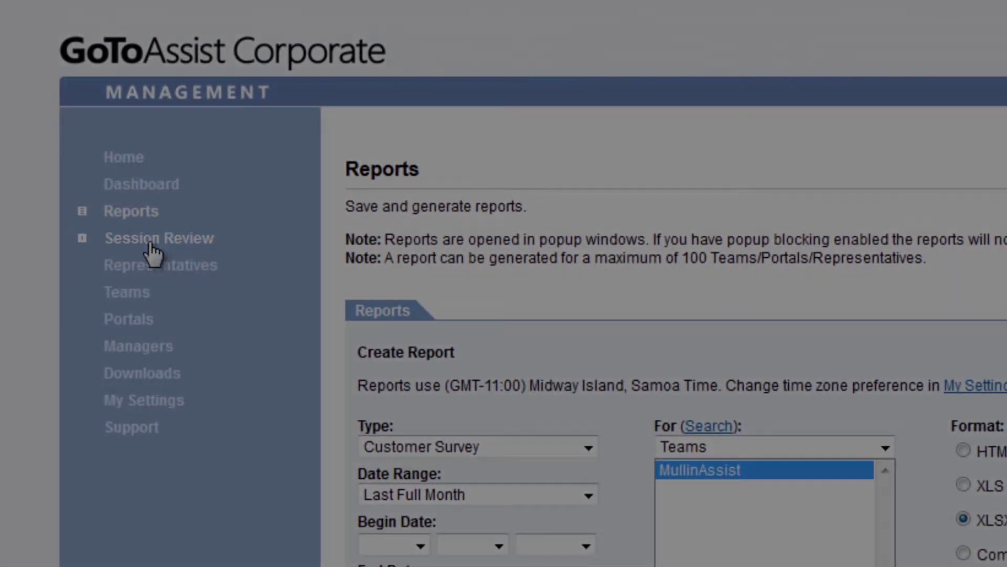
Show Session Review for MullinAssist portal and team over the Last Full Month
{"action": "left_click", "coordinate": [152, 240]}
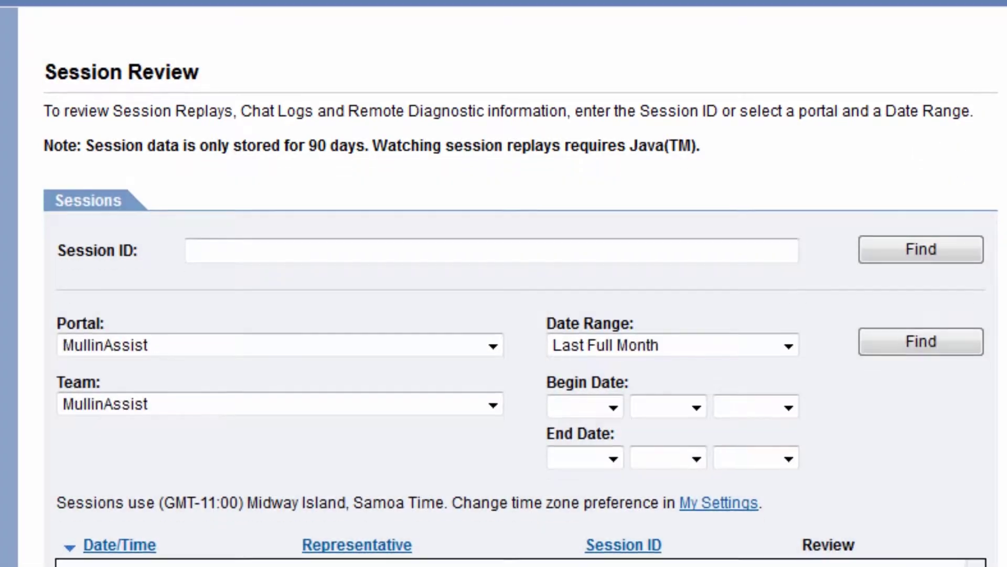
{"action": "scroll", "coordinate": [515, 504], "scroll_direction": "down", "scroll_amount": 3}
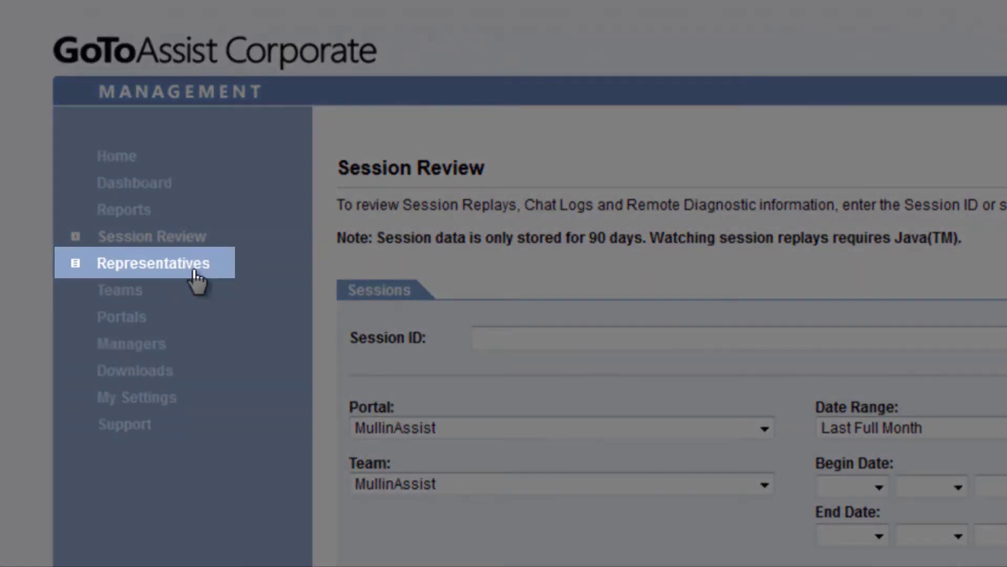
Queue a new MullinAssist representative with login, names, password and screen name
{"action": "left_click", "coordinate": [195, 272]}
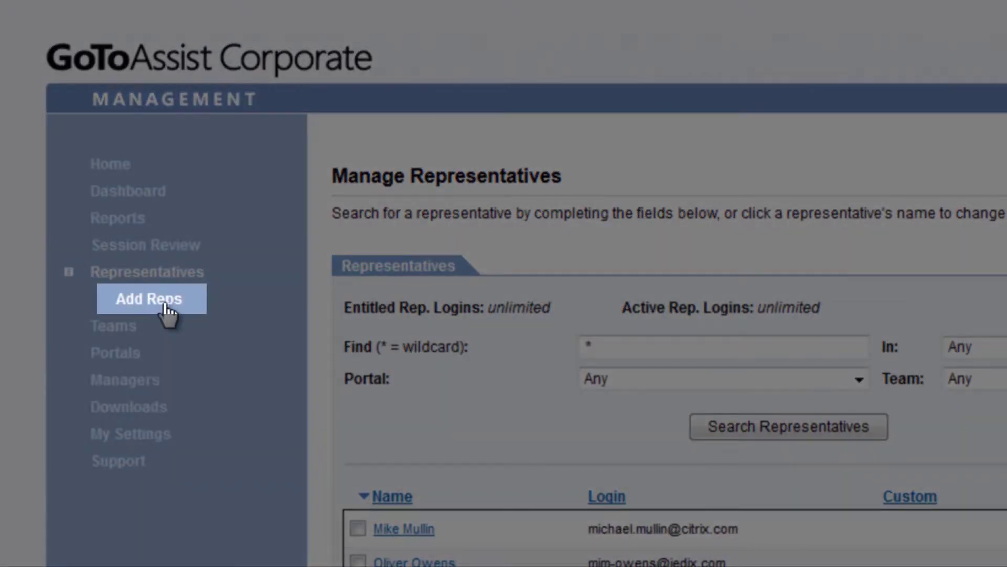
{"action": "left_click", "coordinate": [164, 305]}
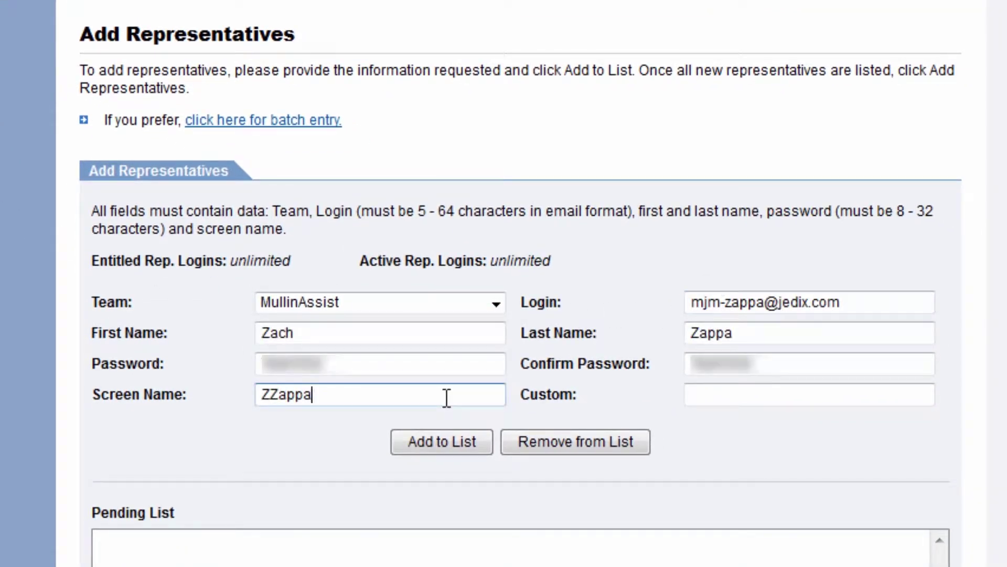
{"action": "left_click", "coordinate": [443, 444]}
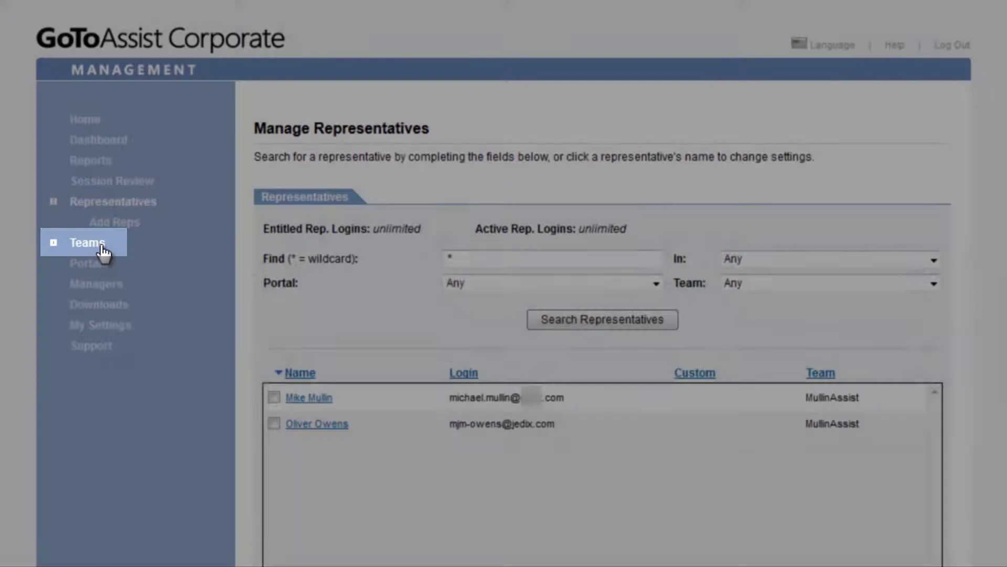
Create a new top-level team named 'West Team' with its default settings
{"action": "left_click", "coordinate": [102, 246]}
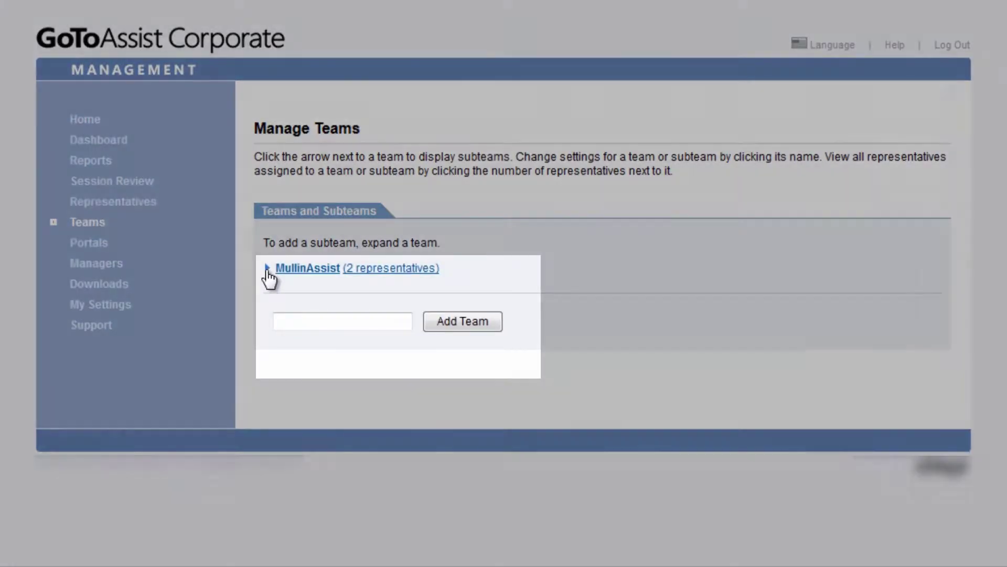
{"action": "left_click", "coordinate": [267, 270]}
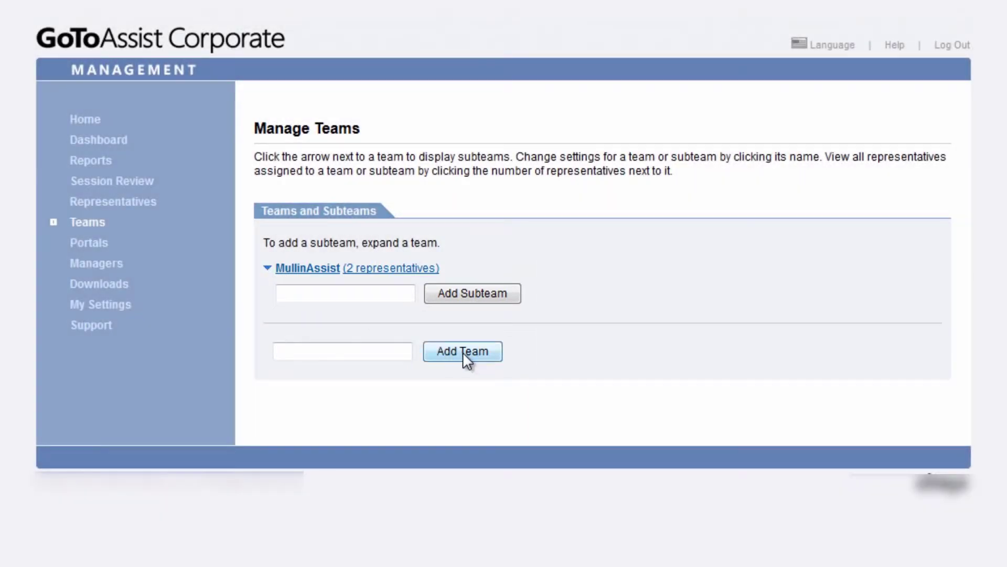
{"action": "left_click", "coordinate": [400, 355]}
{"action": "type", "text": "West Team"}
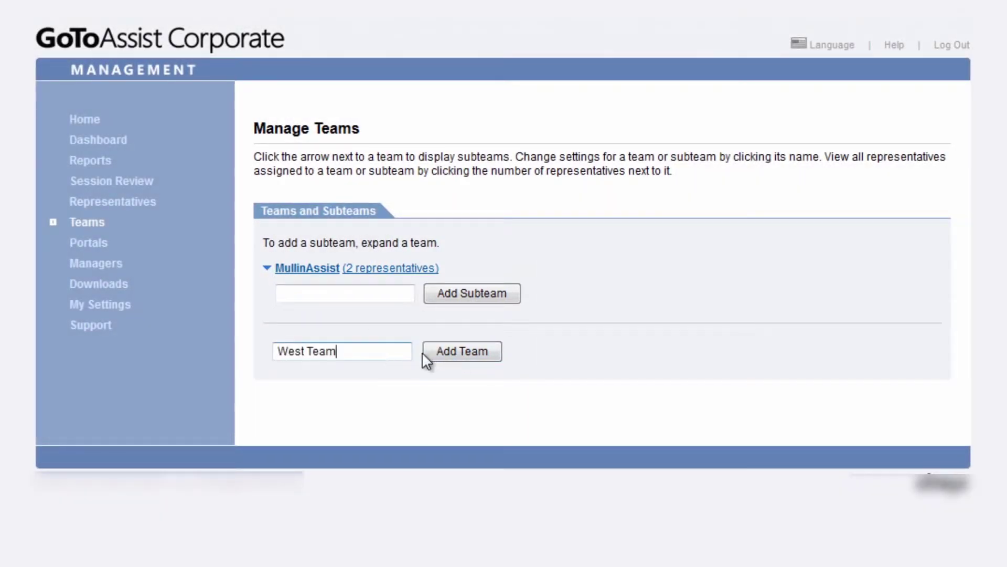
{"action": "left_click", "coordinate": [433, 350]}
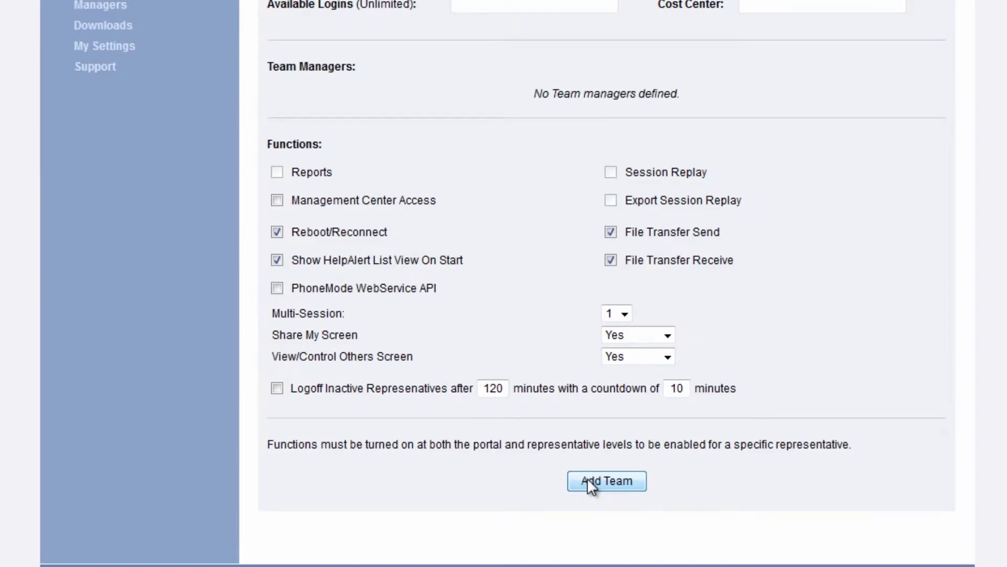
{"action": "left_click", "coordinate": [591, 481]}
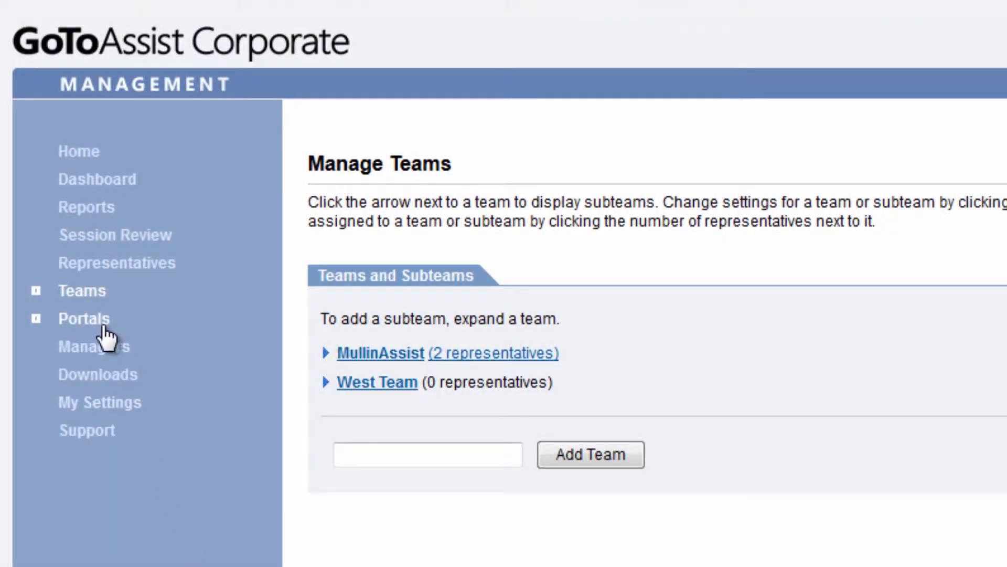
Expand MullinAssist in Manage Portals to list subportals MullinAssist, ctfastchat and mmfastchat
{"action": "left_click", "coordinate": [104, 328]}
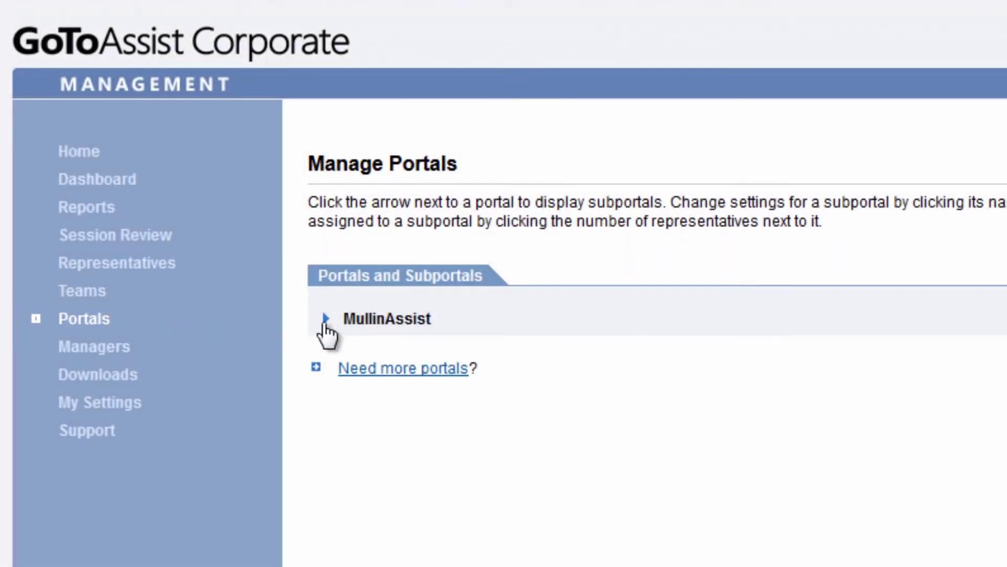
{"action": "left_click", "coordinate": [325, 318]}
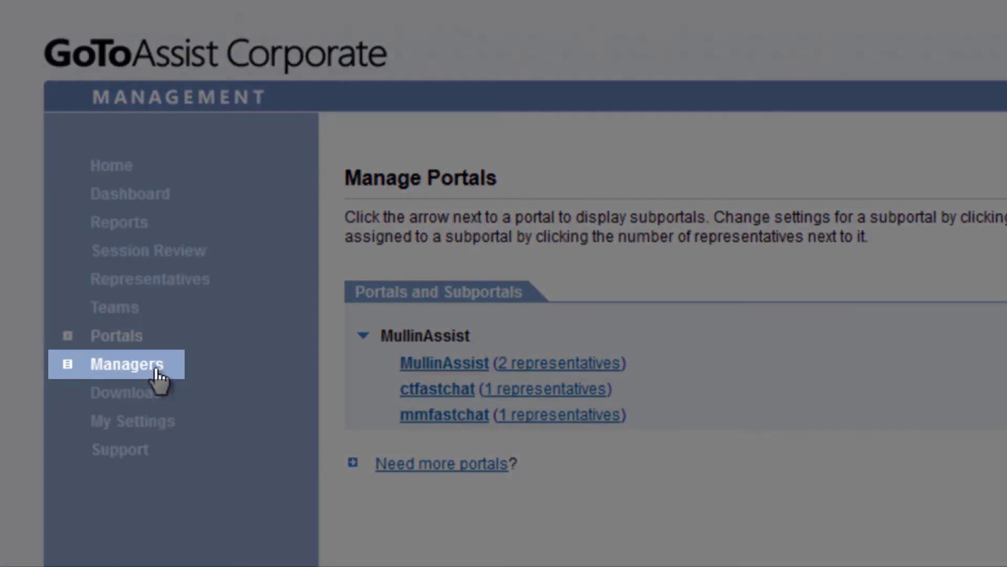
Add a West Team manager with reports, Management Center access and session replay rights
{"action": "left_click", "coordinate": [156, 367]}
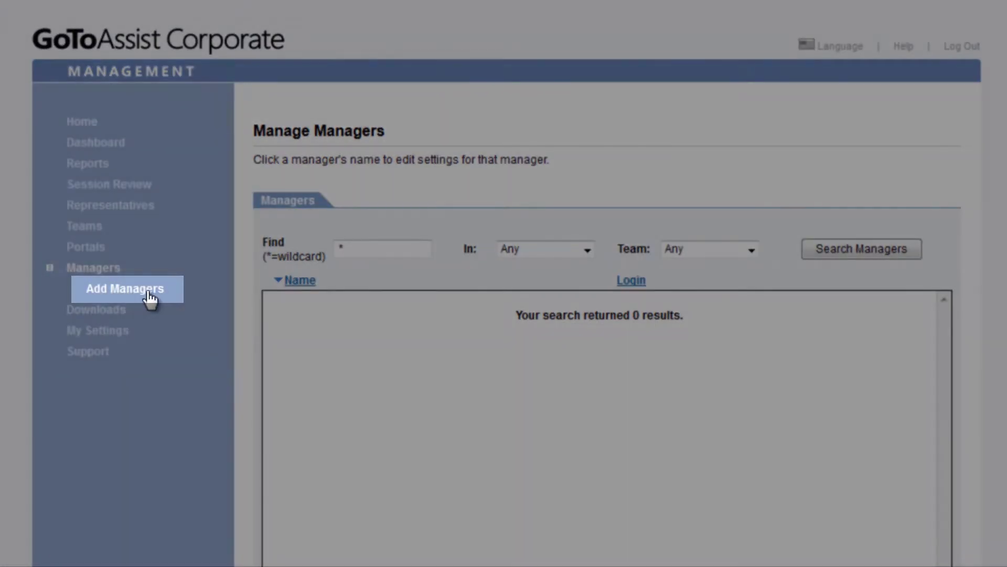
{"action": "left_click", "coordinate": [151, 297]}
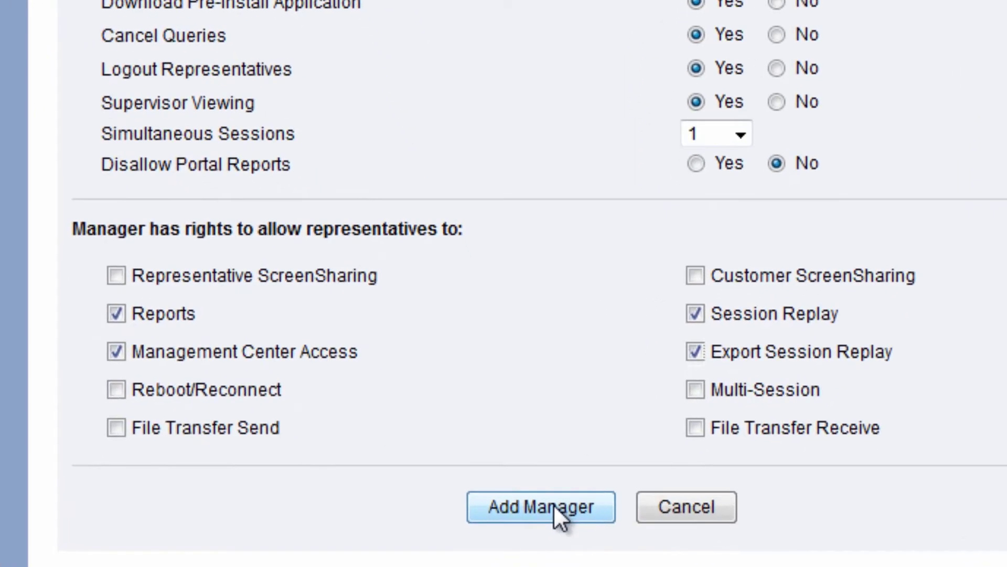
{"action": "left_click", "coordinate": [553, 503]}
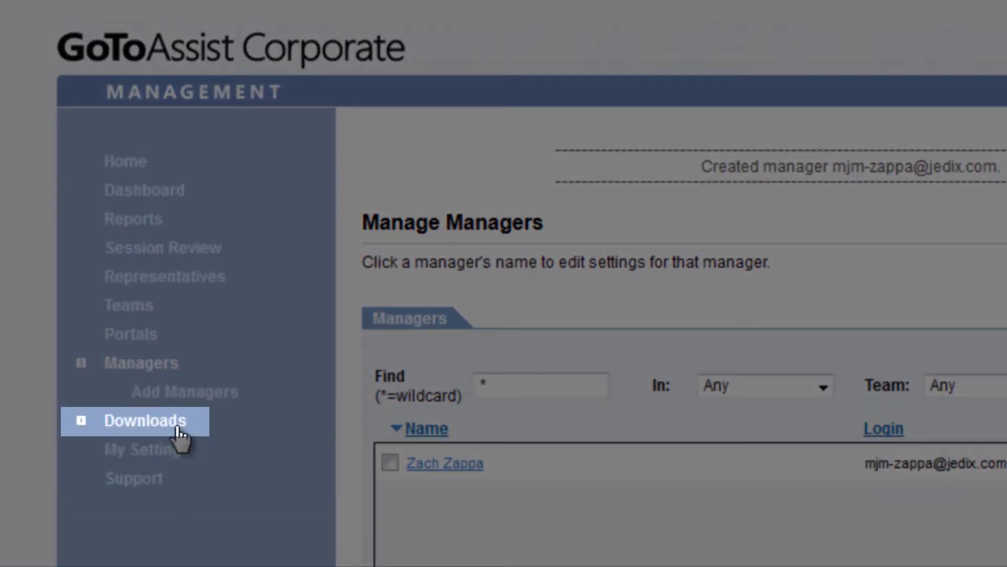
Show the Downloads page offering HelpAlert, the Customer Application and the Integration SDK
{"action": "left_click", "coordinate": [177, 430]}
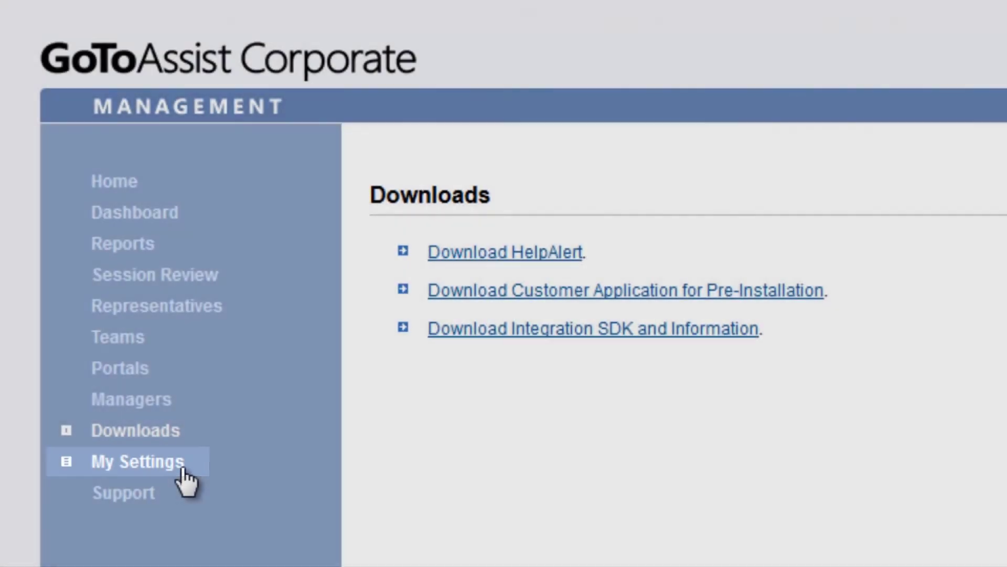
Choose English under My Settings > Language and save the settings
{"action": "left_click", "coordinate": [183, 469]}
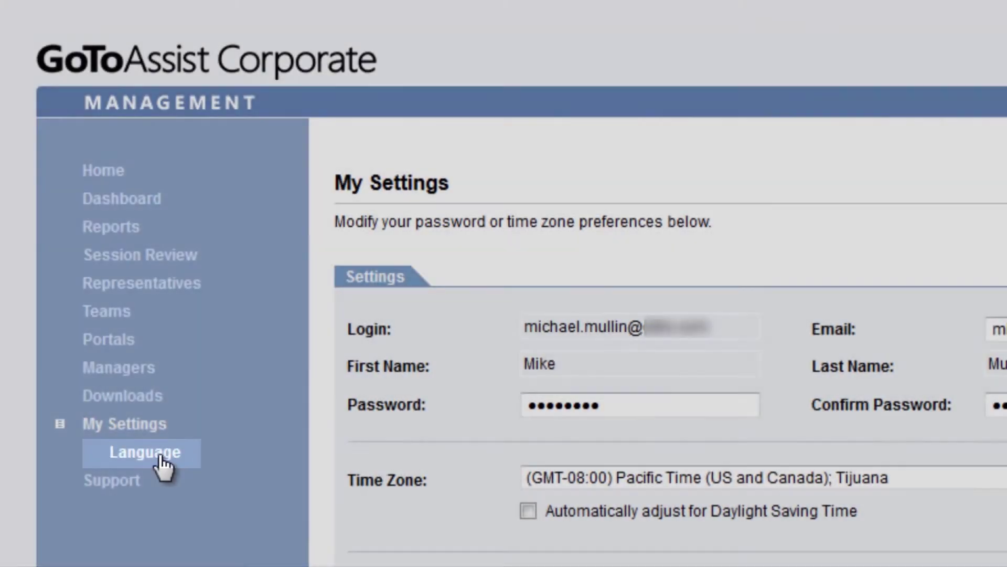
{"action": "left_click", "coordinate": [152, 454]}
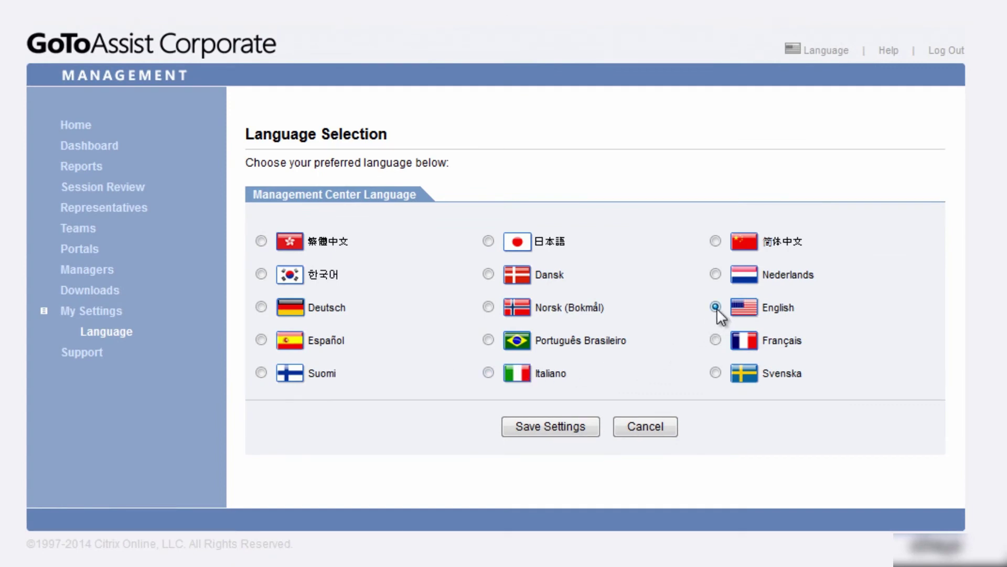
{"action": "left_click", "coordinate": [558, 429]}
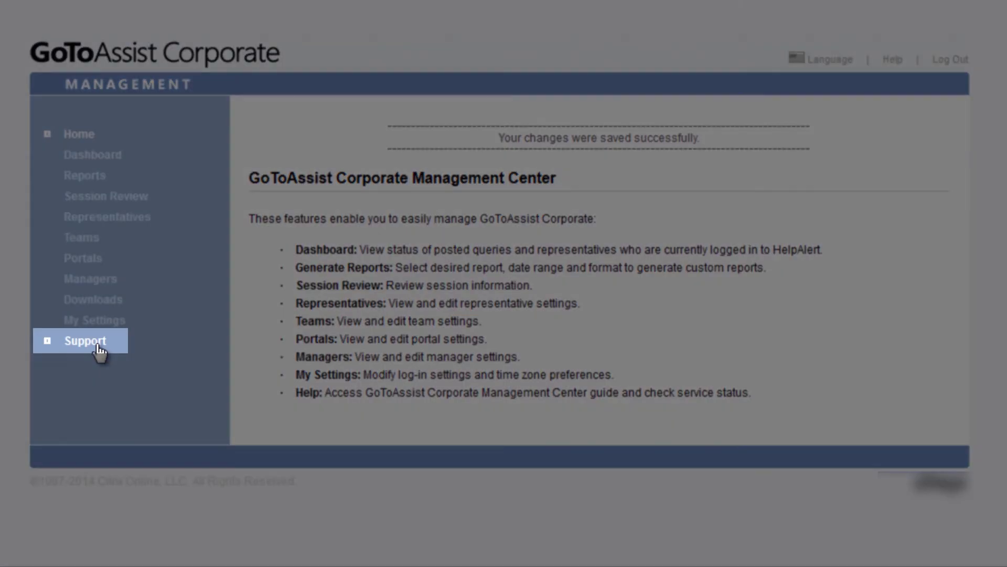
Open the Customer Resources page via Support and scroll through its tips and resources
{"action": "left_click", "coordinate": [85, 341]}
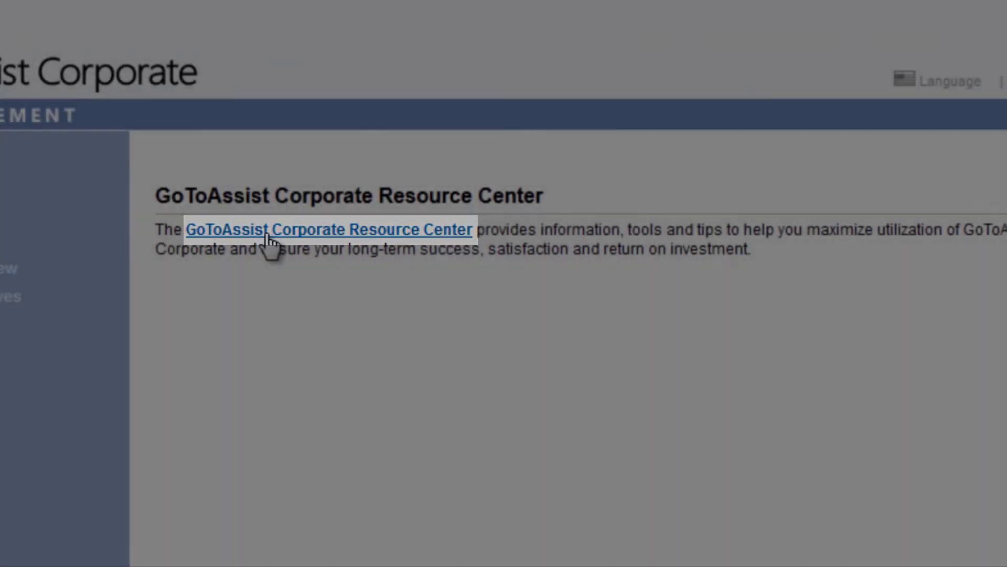
{"action": "left_click", "coordinate": [269, 243]}
{"action": "scroll", "coordinate": [269, 243], "scroll_direction": "down", "scroll_amount": 6}
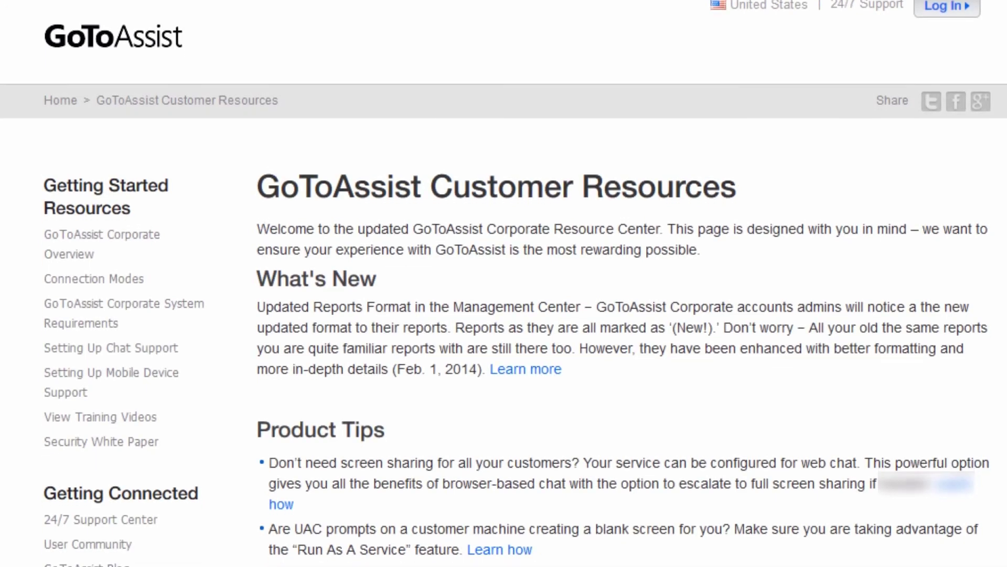
{"action": "scroll", "coordinate": [503, 283], "scroll_direction": "down", "scroll_amount": 3}
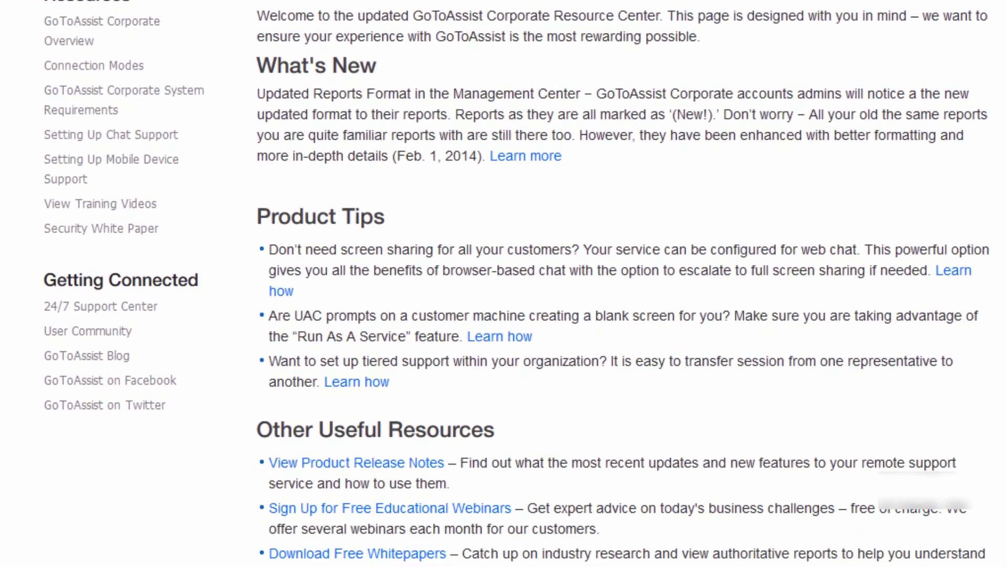